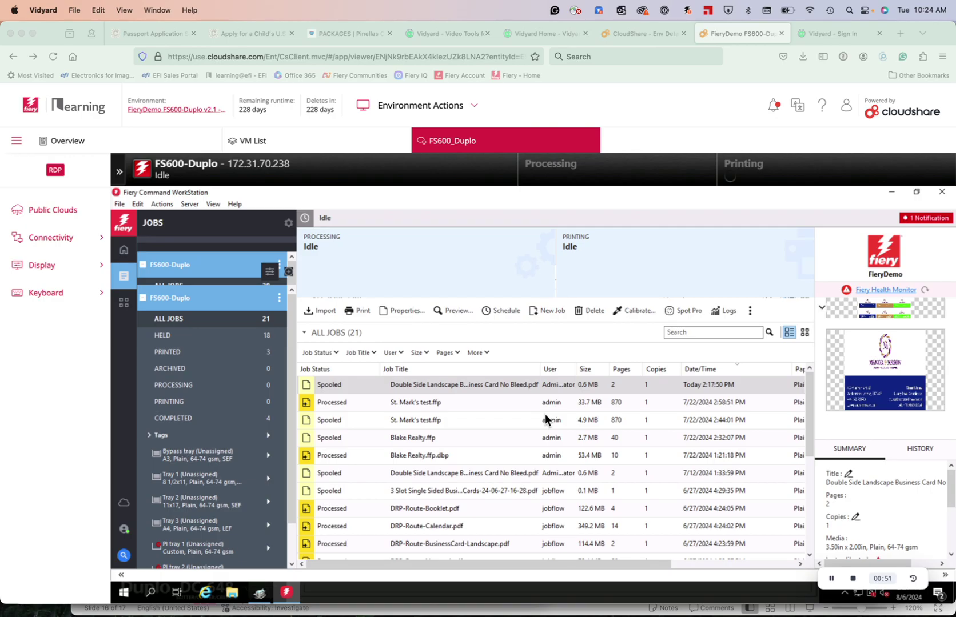
# - Open the spooled Double Side Landscape Business Card No Bleed.pdf job in Impose and review the finisher preferences
pyautogui.rightClick(452, 387)
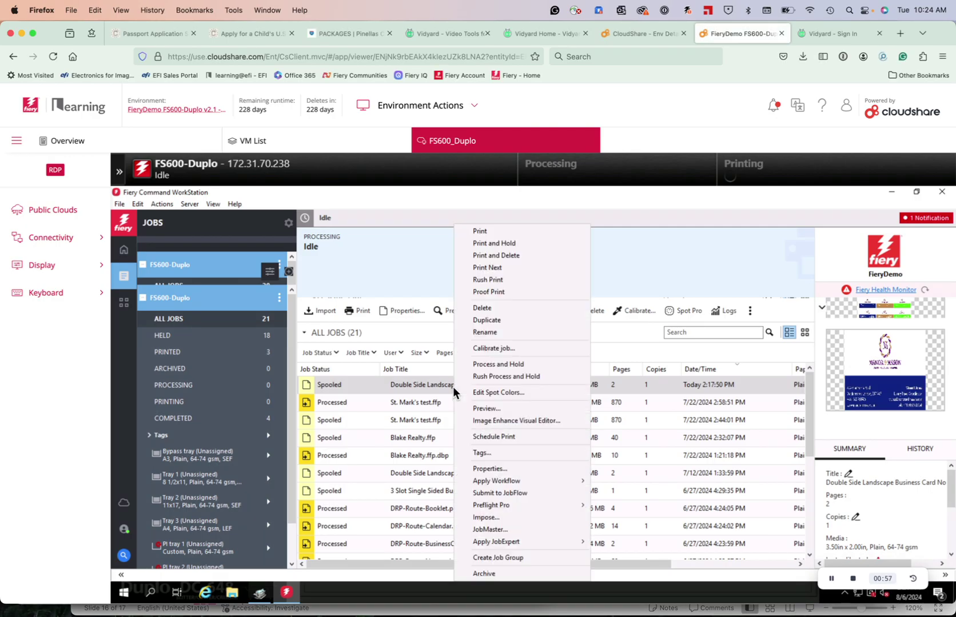
pyautogui.click(480, 518)
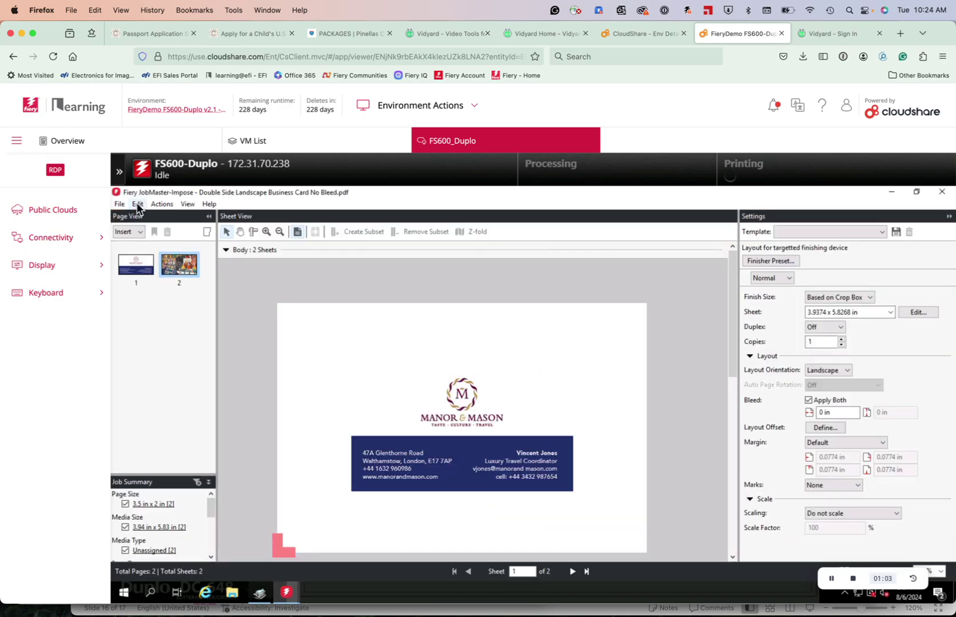
pyautogui.click(137, 204)
pyautogui.click(162, 414)
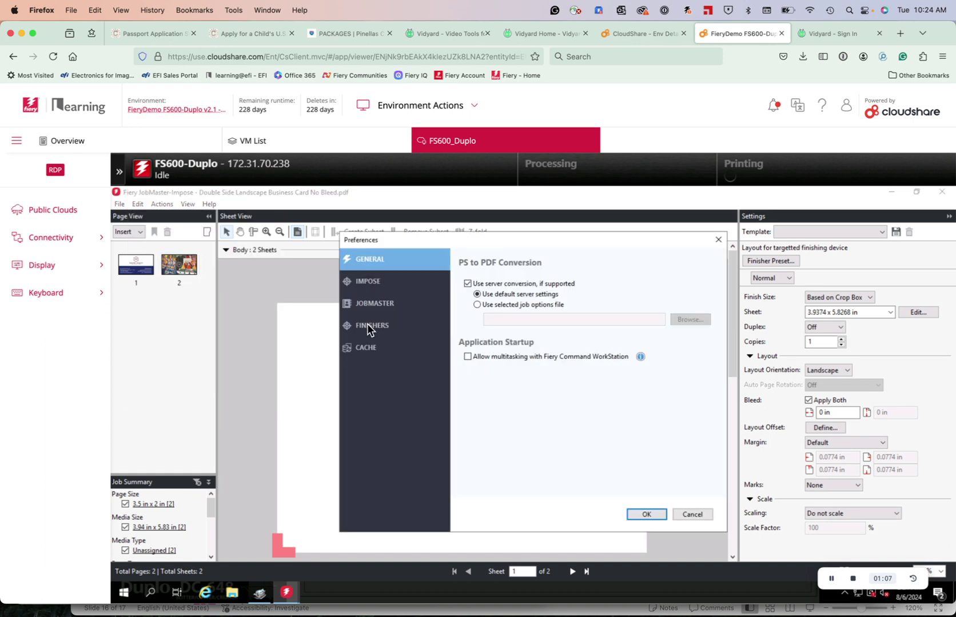
pyautogui.click(368, 325)
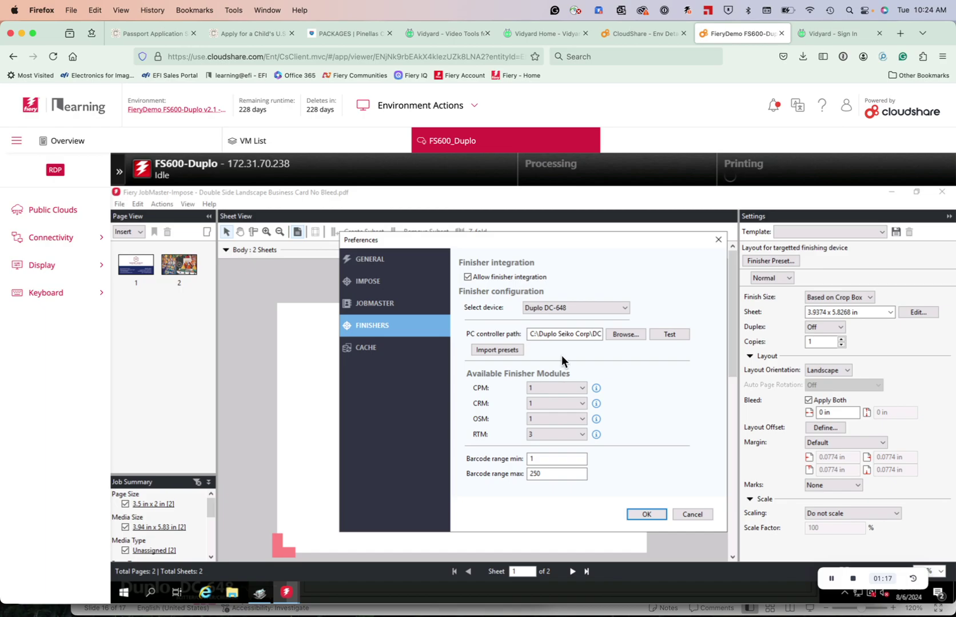
pyautogui.click(688, 512)
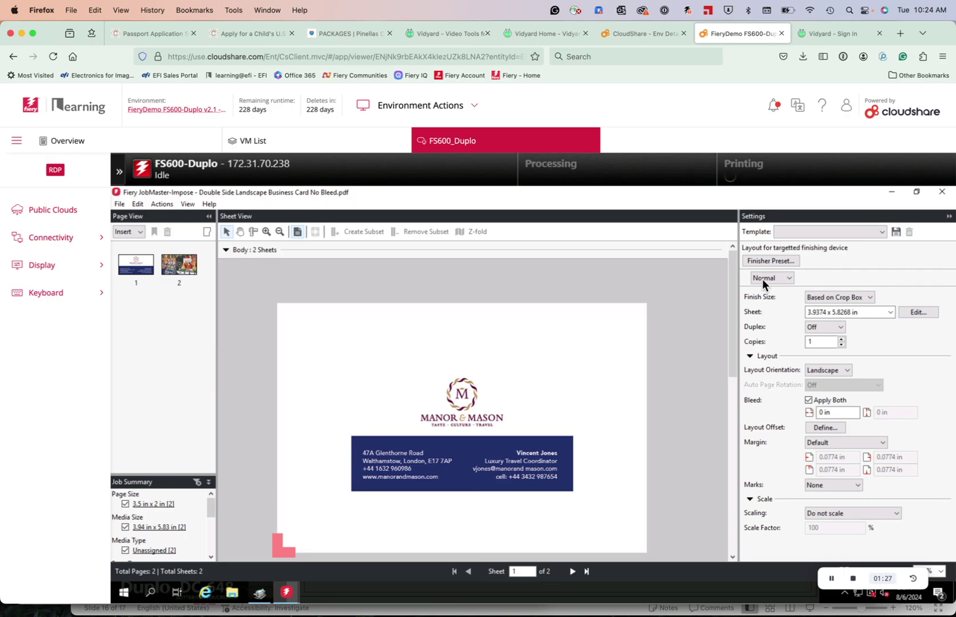
# - Start a new Duplo DC-648 finisher preset, keeping the default job number and leaving cross sheet operation and vertical perforation off
pyautogui.click(763, 260)
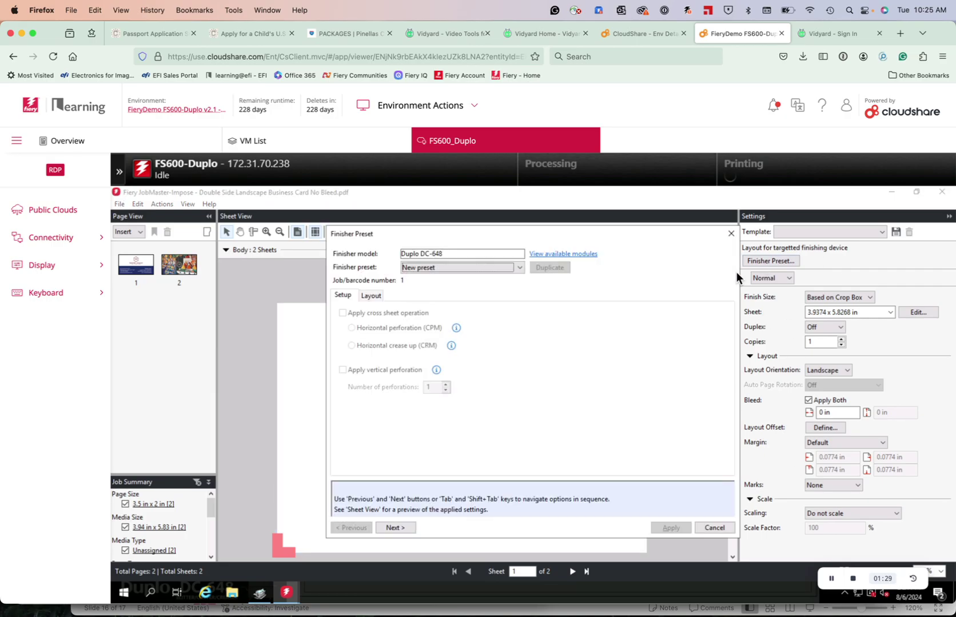
pyautogui.click(413, 270)
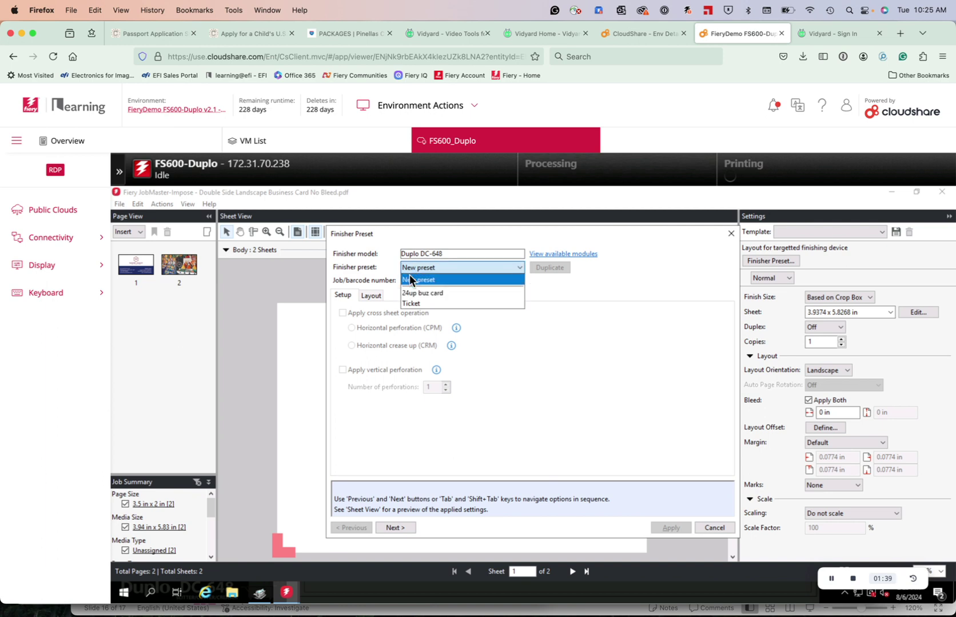
pyautogui.click(410, 279)
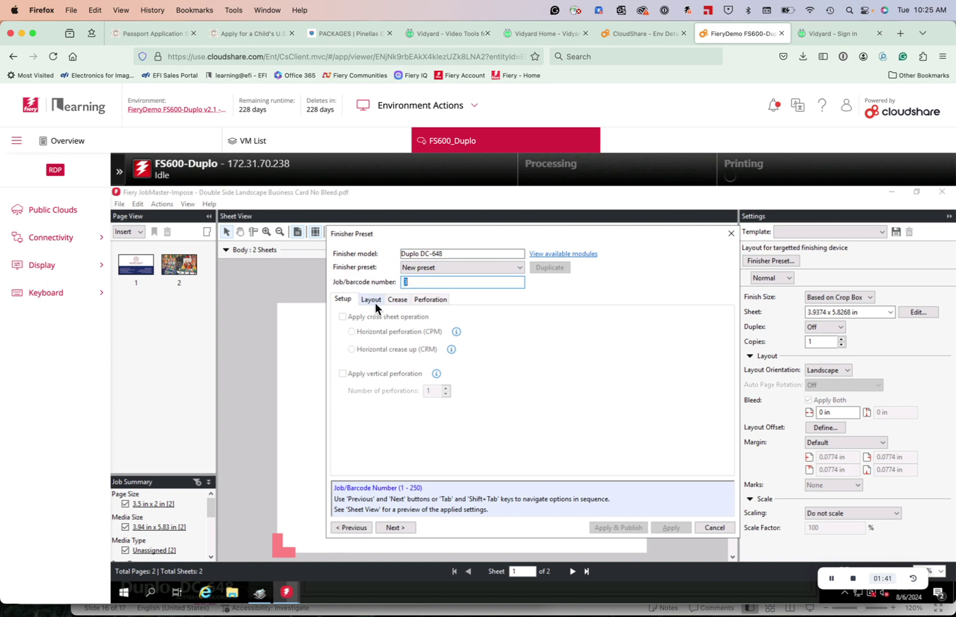
pyautogui.click(389, 526)
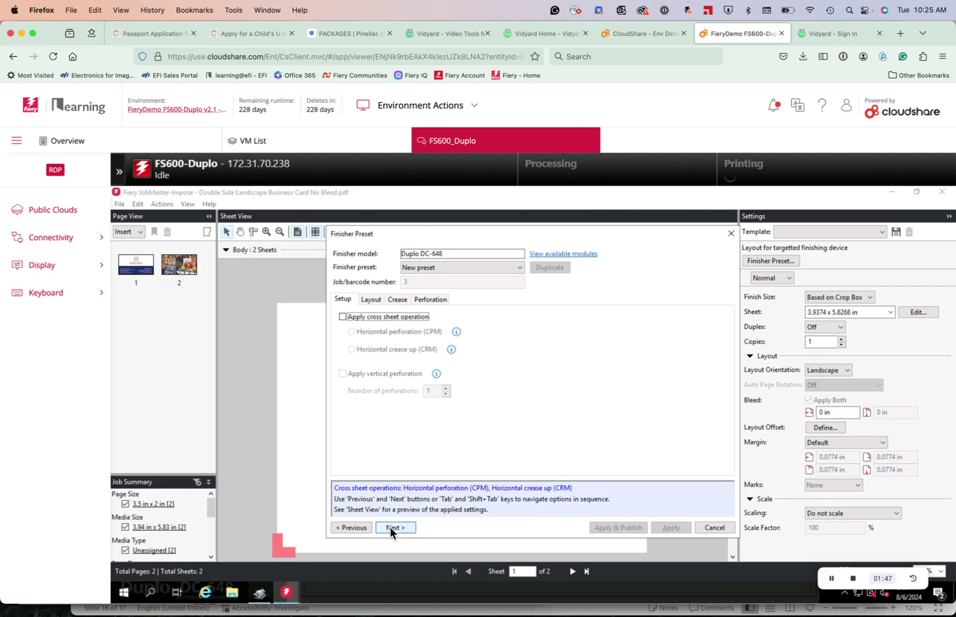
pyautogui.click(390, 527)
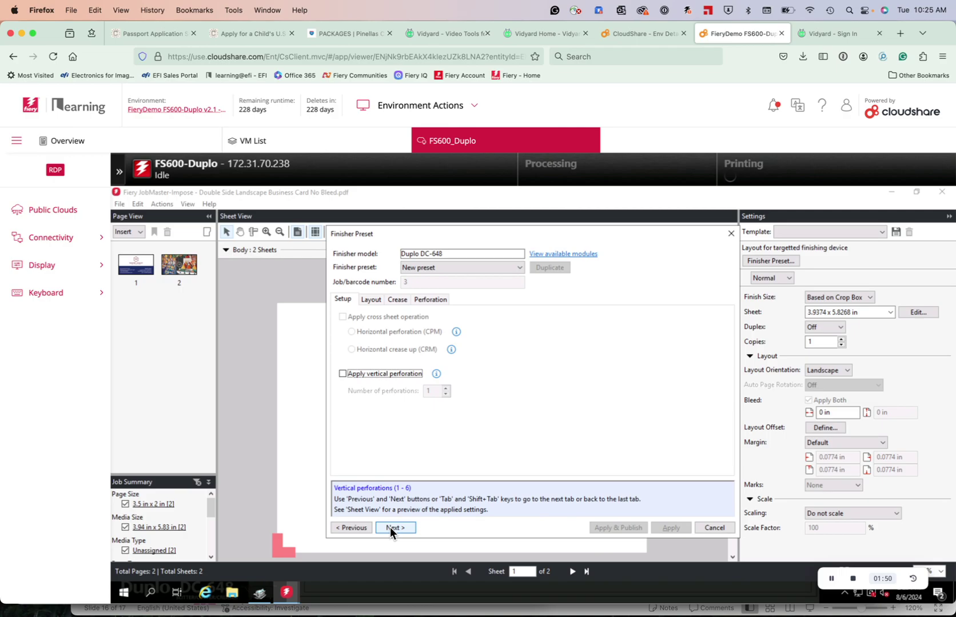
pyautogui.click(390, 527)
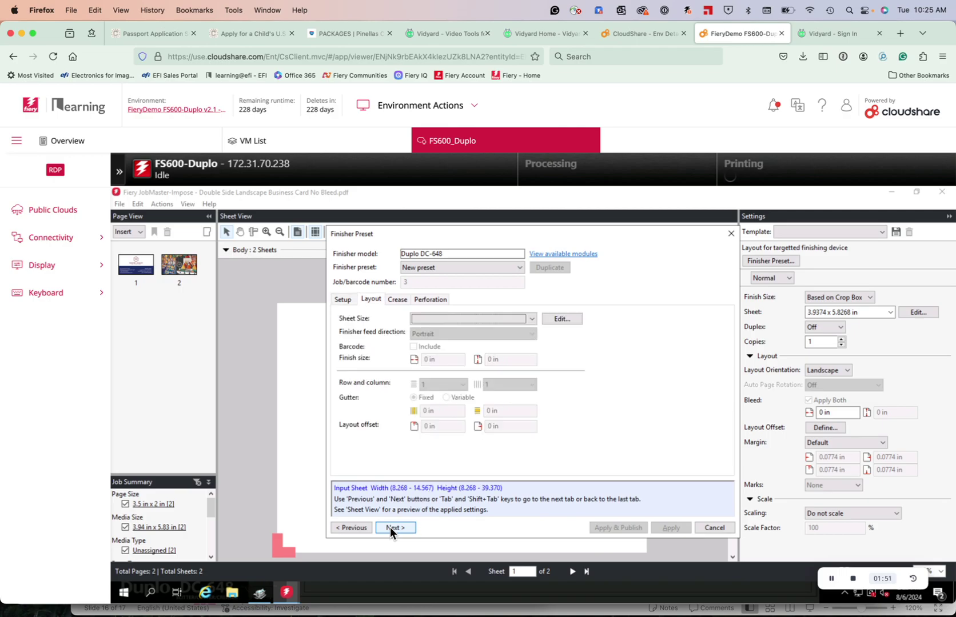
# - Set the preset's sheet size to 12x18 with Portrait feed direction, and include the barcode
pyautogui.click(531, 320)
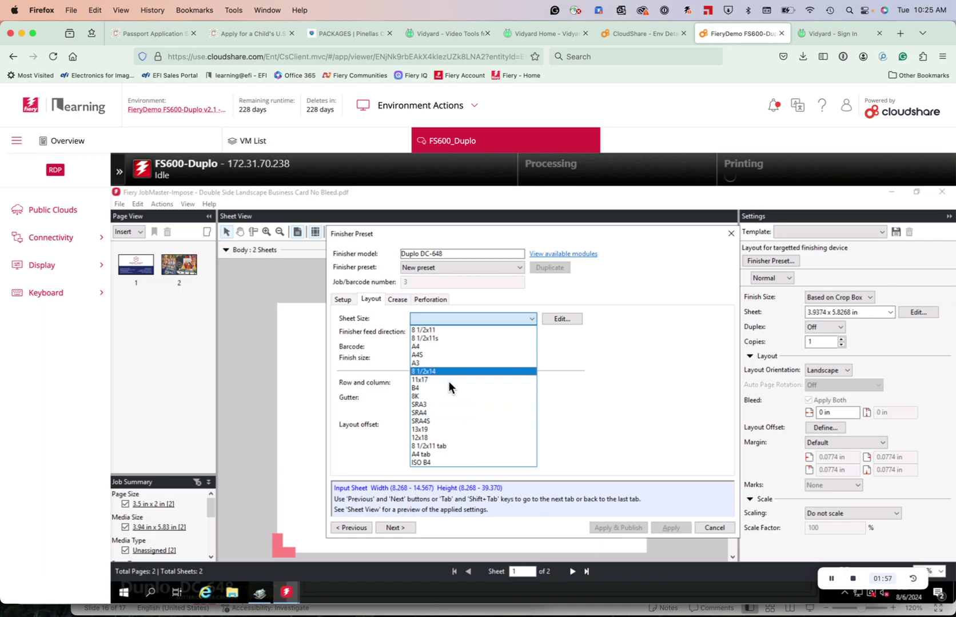
pyautogui.click(431, 437)
pyautogui.click(396, 527)
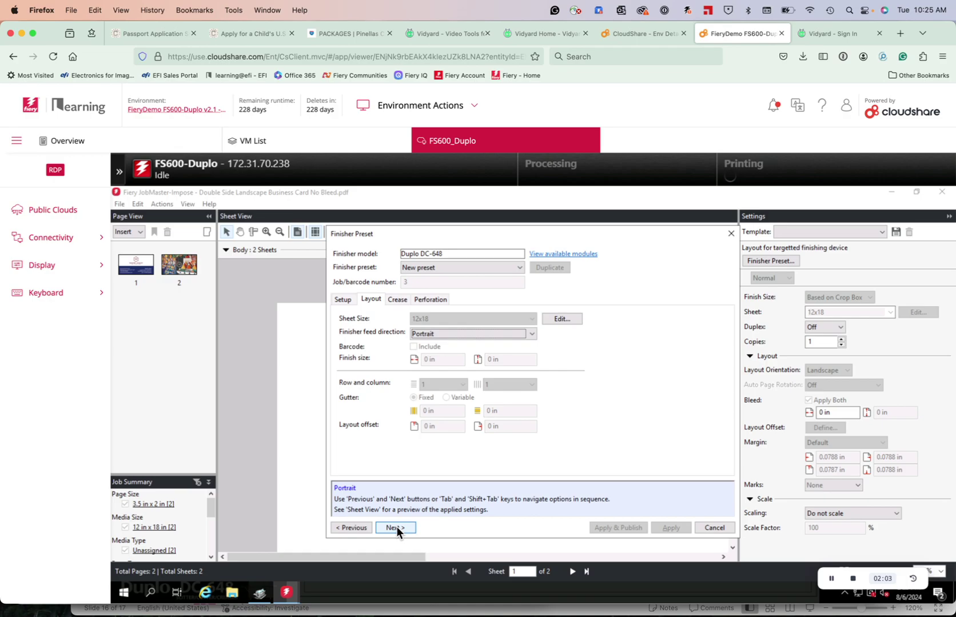
pyautogui.click(397, 526)
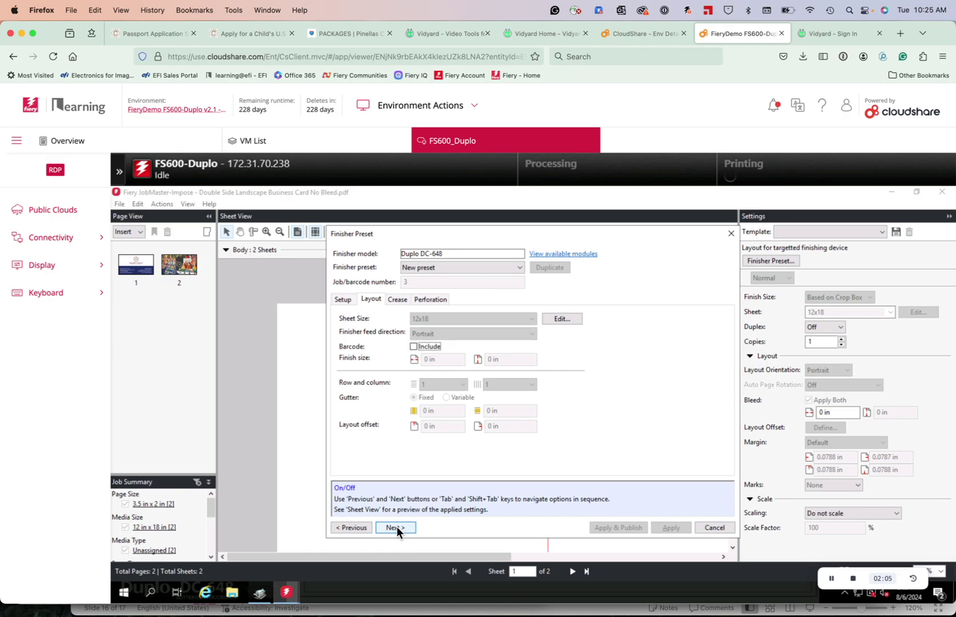
pyautogui.click(413, 347)
pyautogui.click(402, 528)
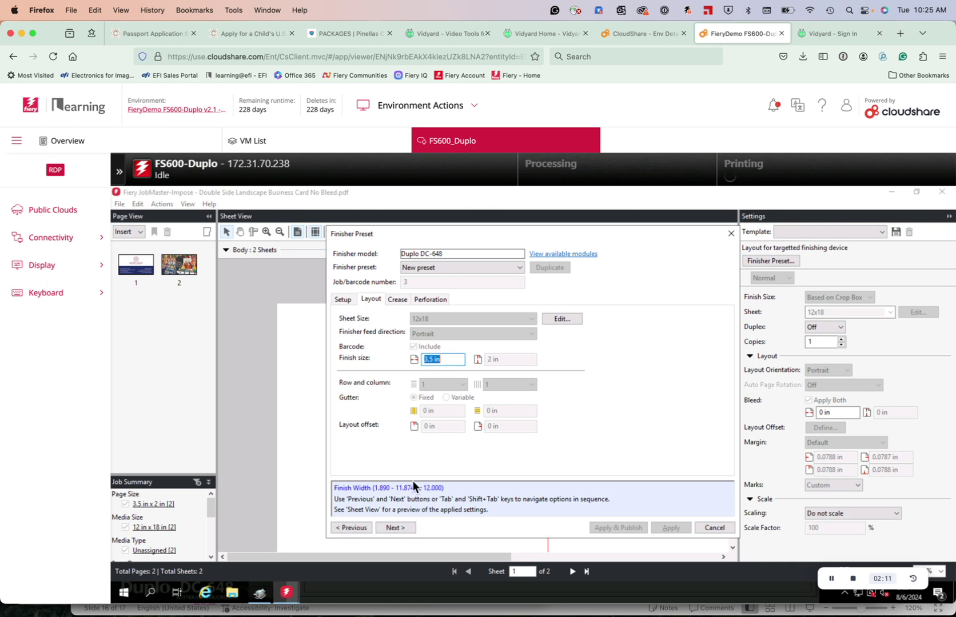
# - Accept the 3.5 x 2 in finish size and lay the cards out in 7 rows and 3 columns
pyautogui.click(391, 528)
pyautogui.click(391, 528)
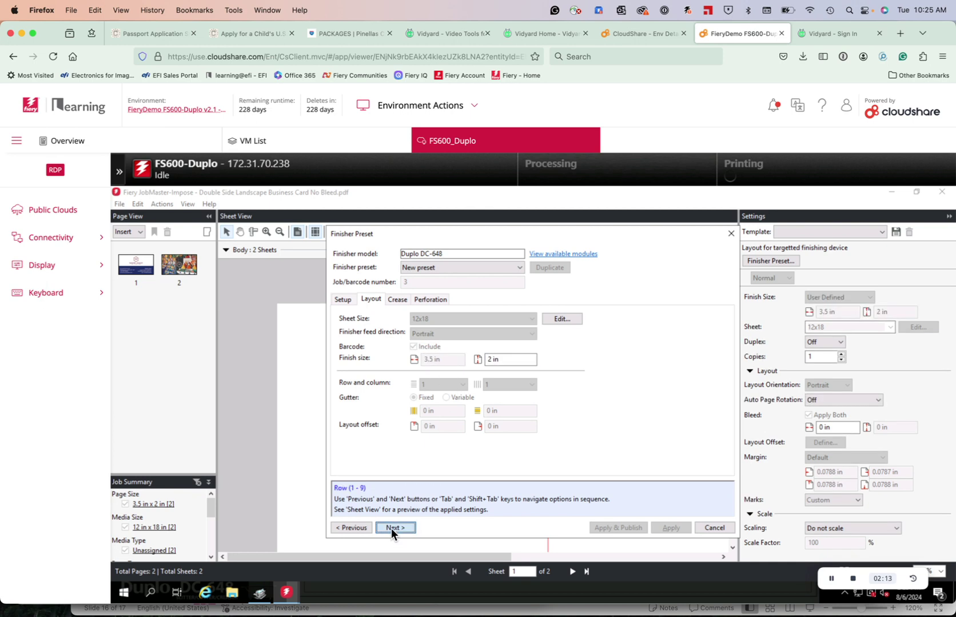
pyautogui.click(462, 384)
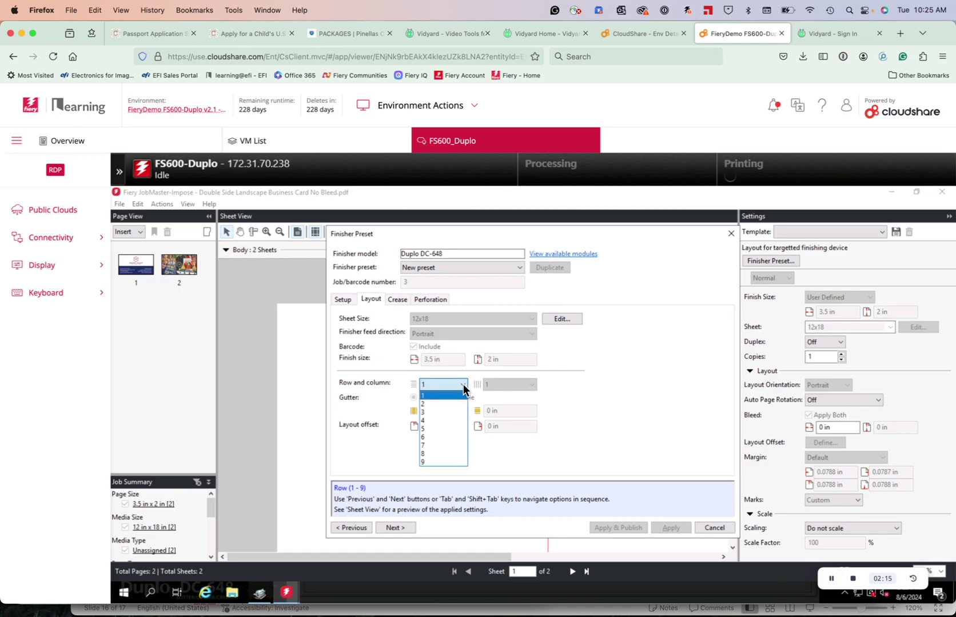
pyautogui.click(440, 446)
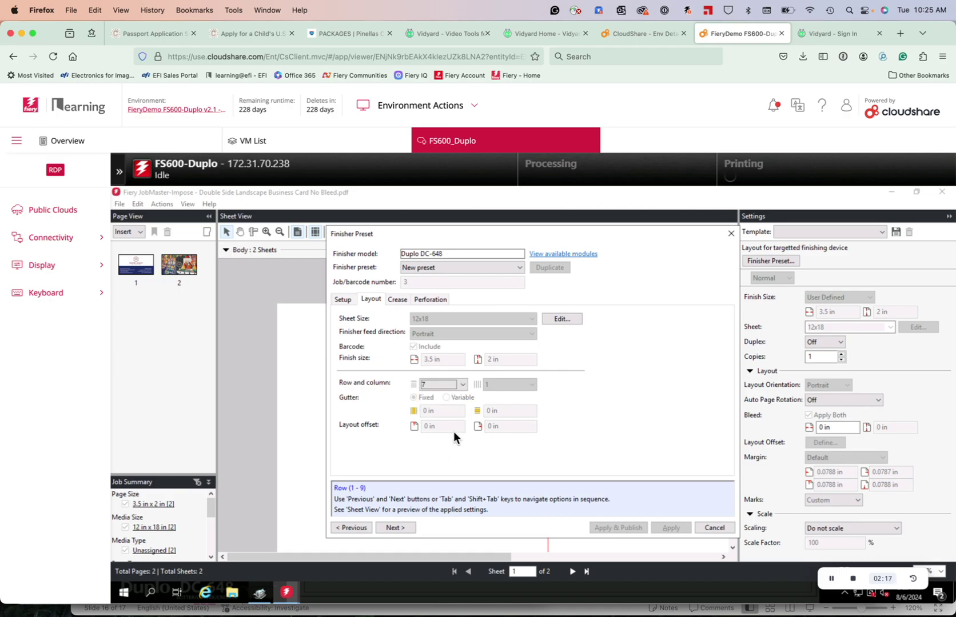
pyautogui.click(398, 527)
pyautogui.click(531, 386)
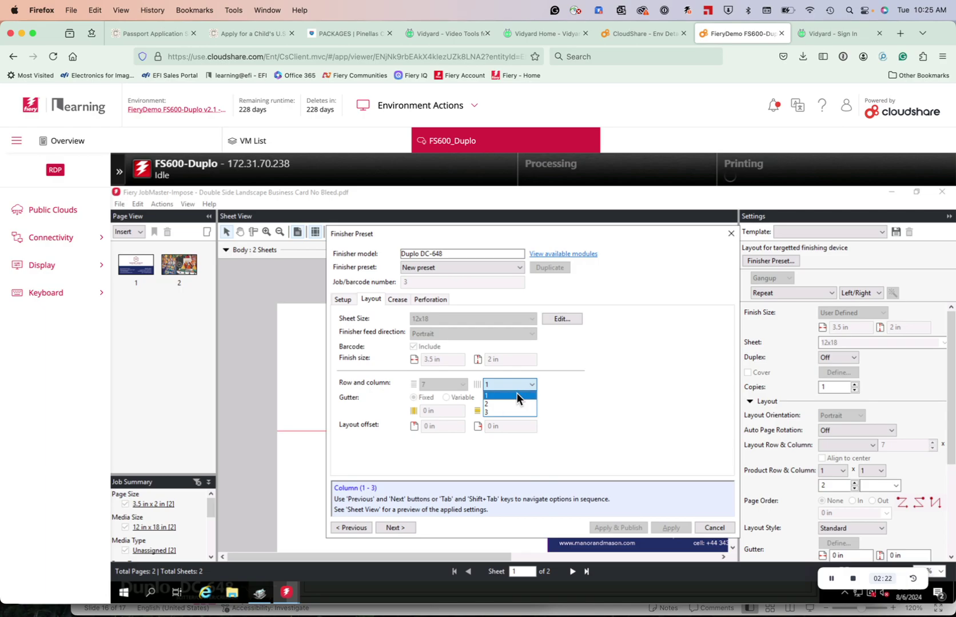
pyautogui.click(499, 409)
pyautogui.click(396, 527)
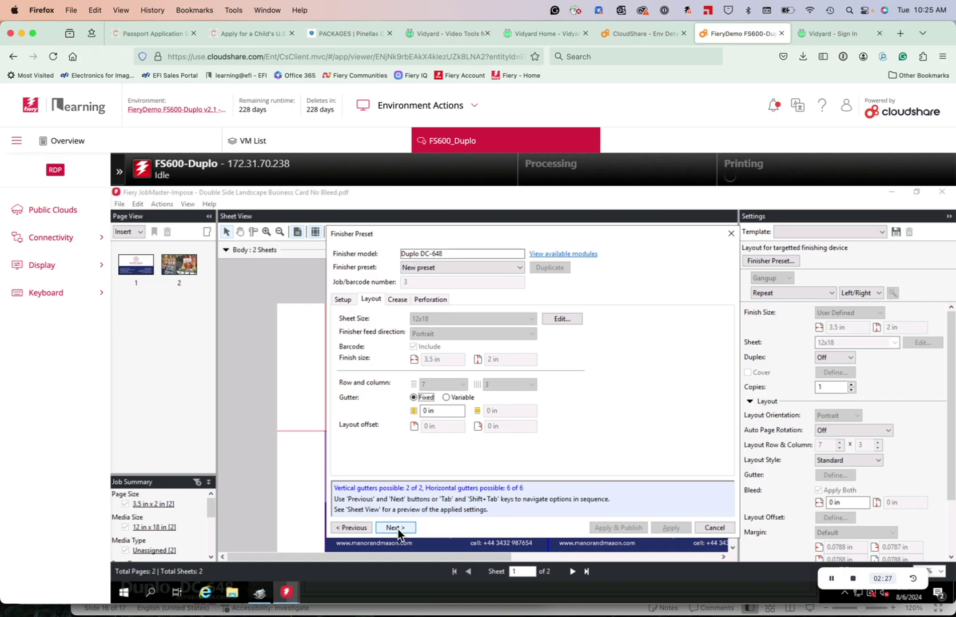
# - Set both the vertical and horizontal fixed gutters to .250 in
pyautogui.doubleClick(423, 411)
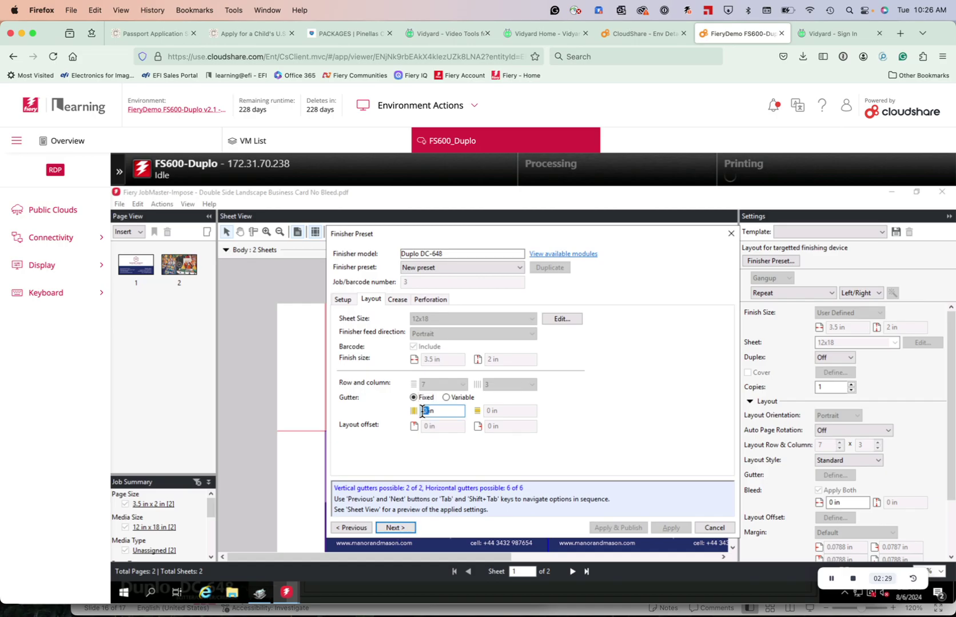
pyautogui.press('BackSpace')
pyautogui.write('.250')
pyautogui.press('Return')
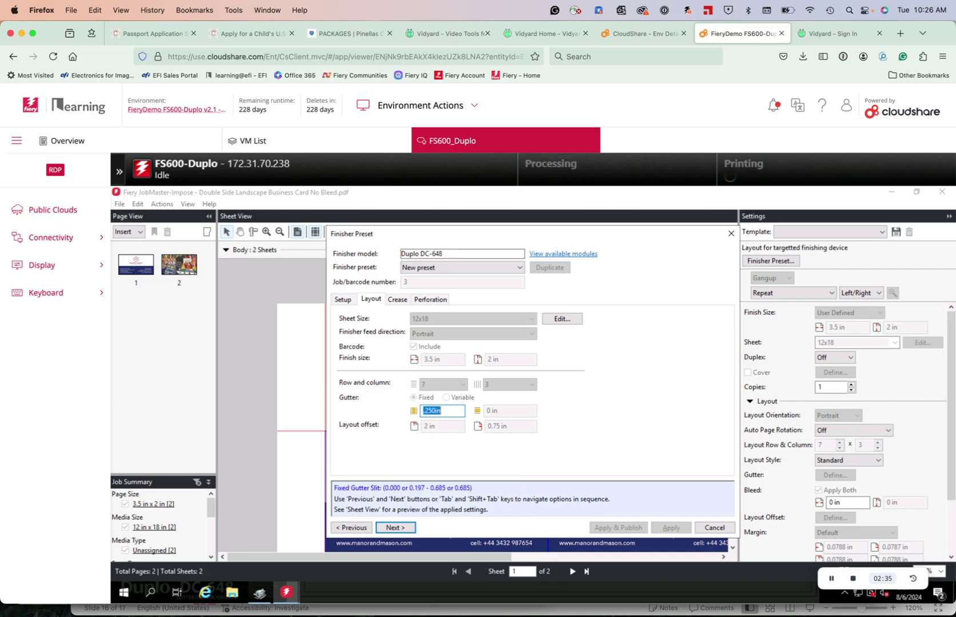
pyautogui.click(392, 529)
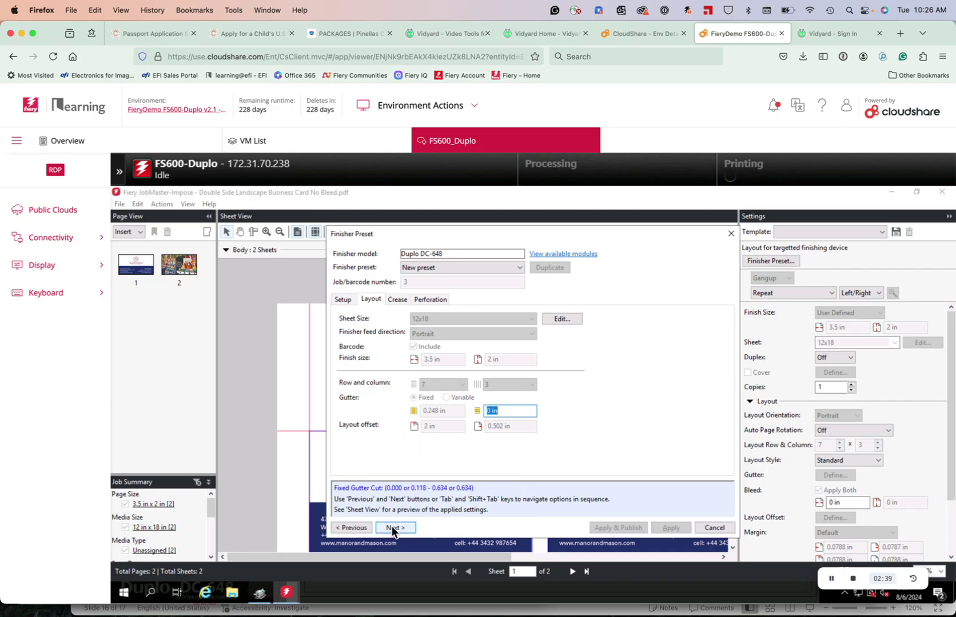
pyautogui.write('.250')
pyautogui.click(397, 529)
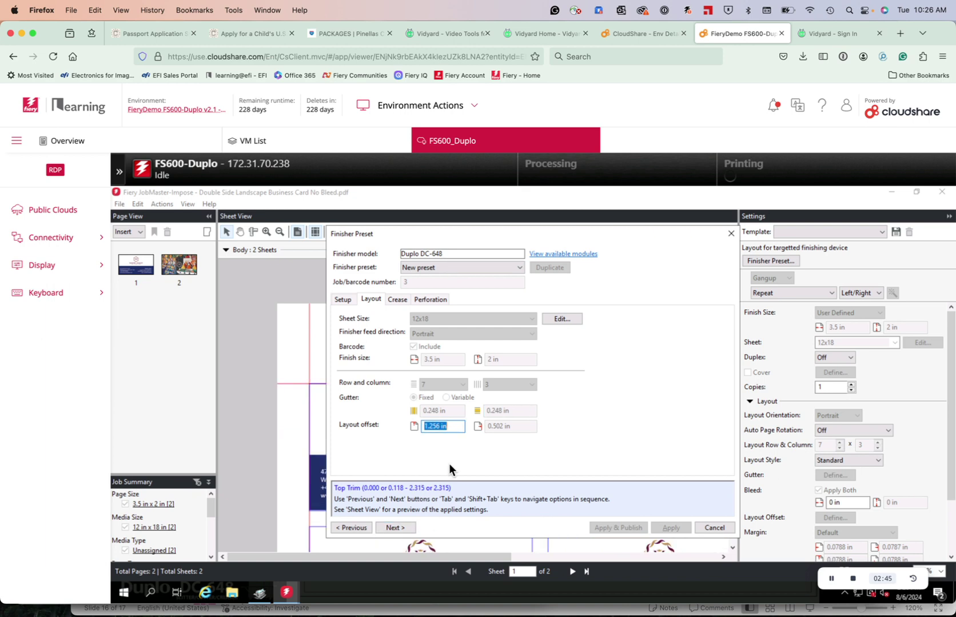
# - Accept the default layout offsets and leave the number of creases at None
pyautogui.click(395, 529)
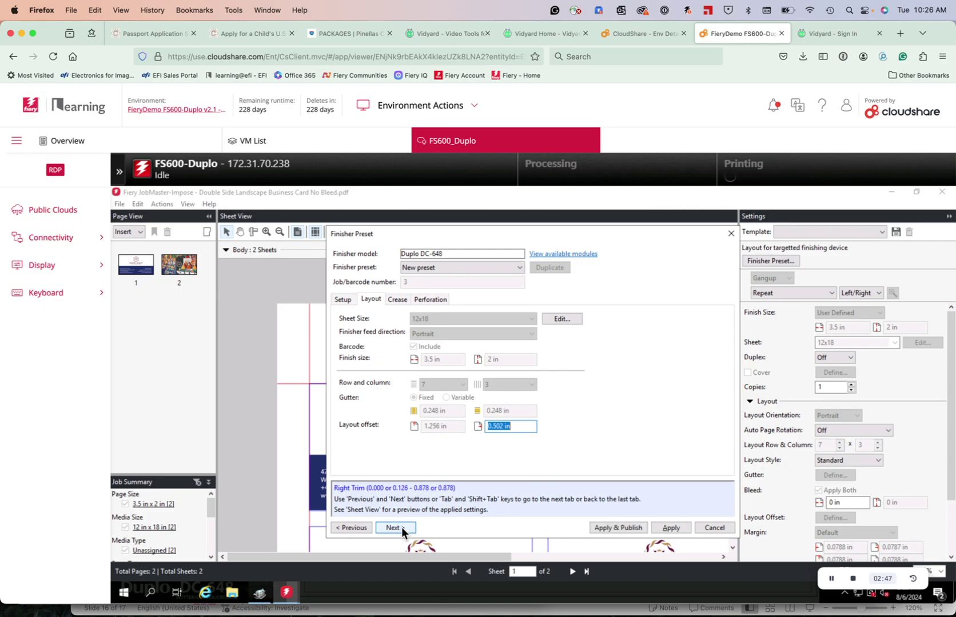
pyautogui.click(396, 528)
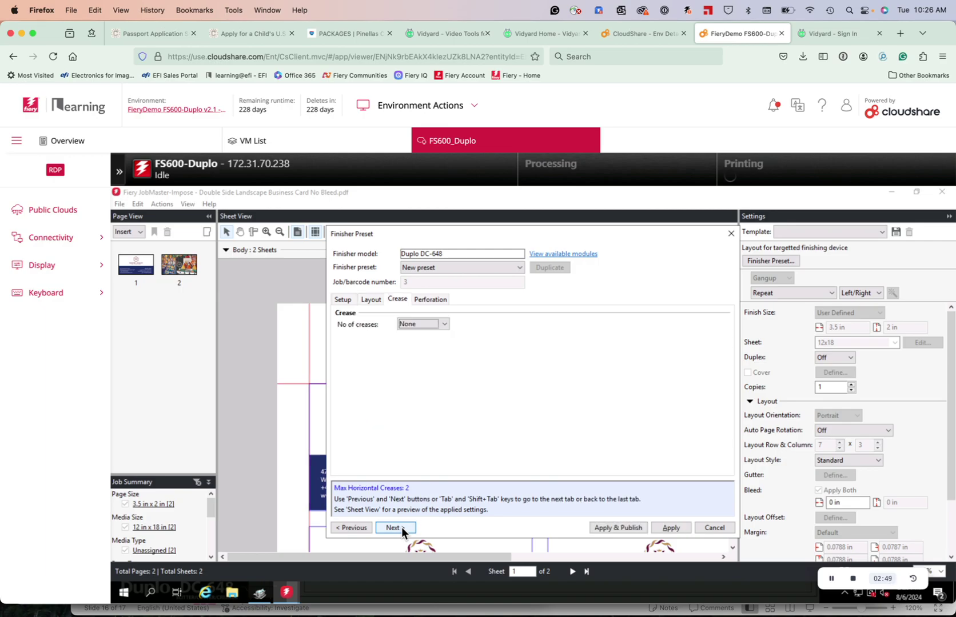
pyautogui.click(396, 528)
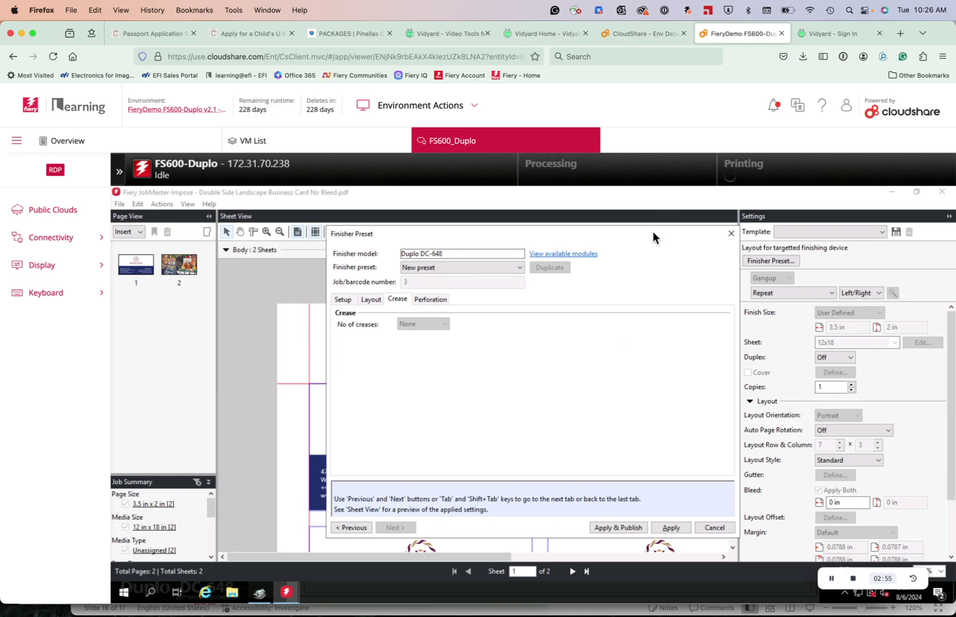
# - Move the preset dialog clear of the sheet preview and set the top layout offset to .125 in
pyautogui.moveTo(653, 233); pyautogui.dragTo(832, 238)
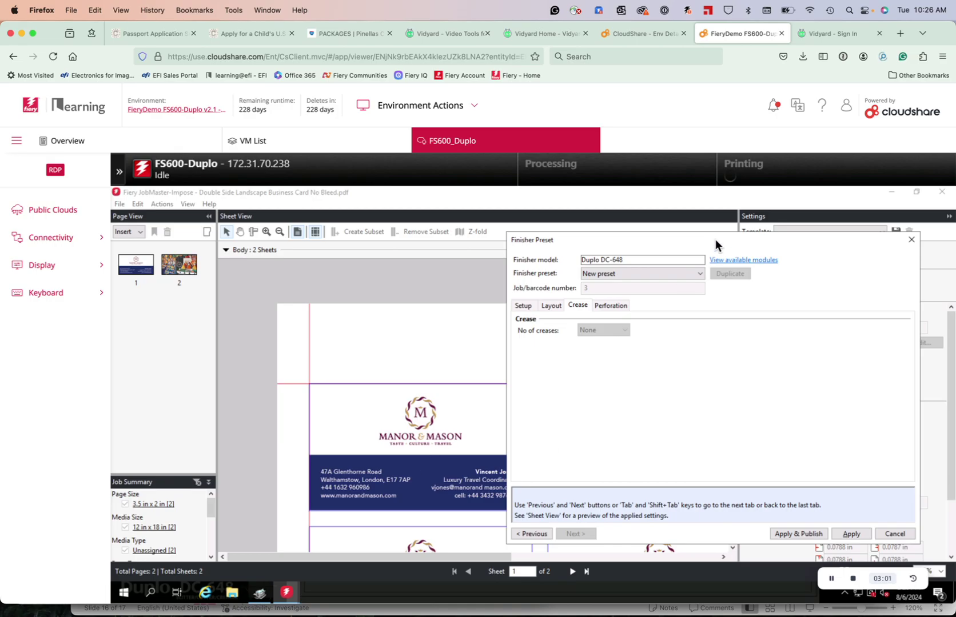
pyautogui.moveTo(717, 235); pyautogui.dragTo(832, 233)
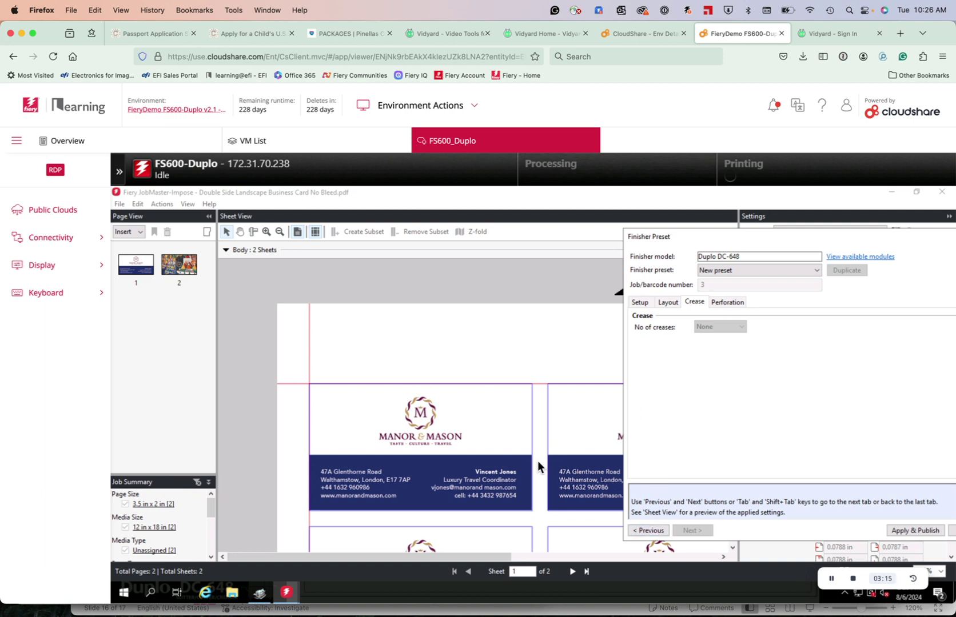
pyautogui.click(648, 531)
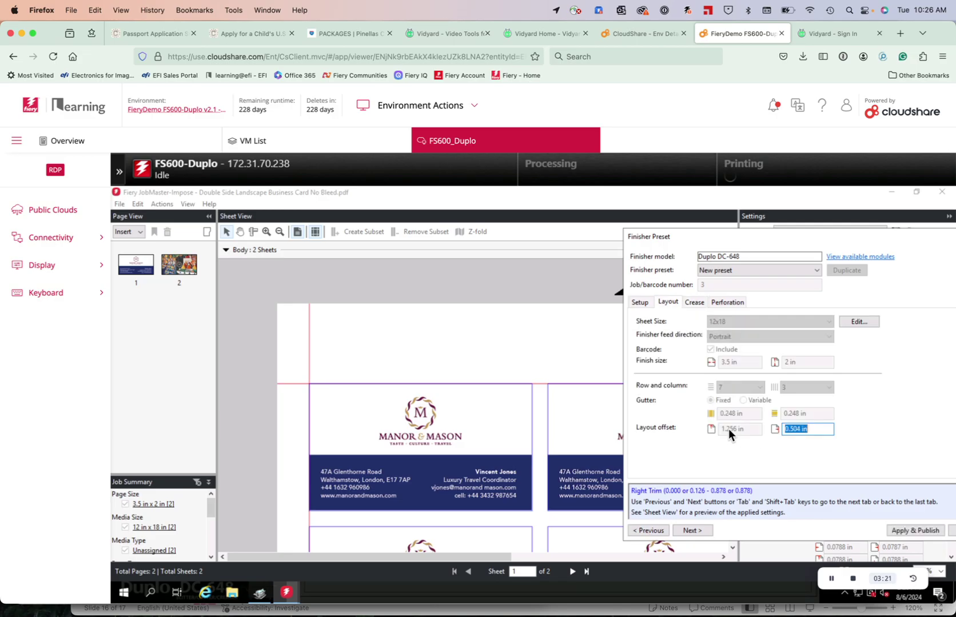
pyautogui.click(648, 532)
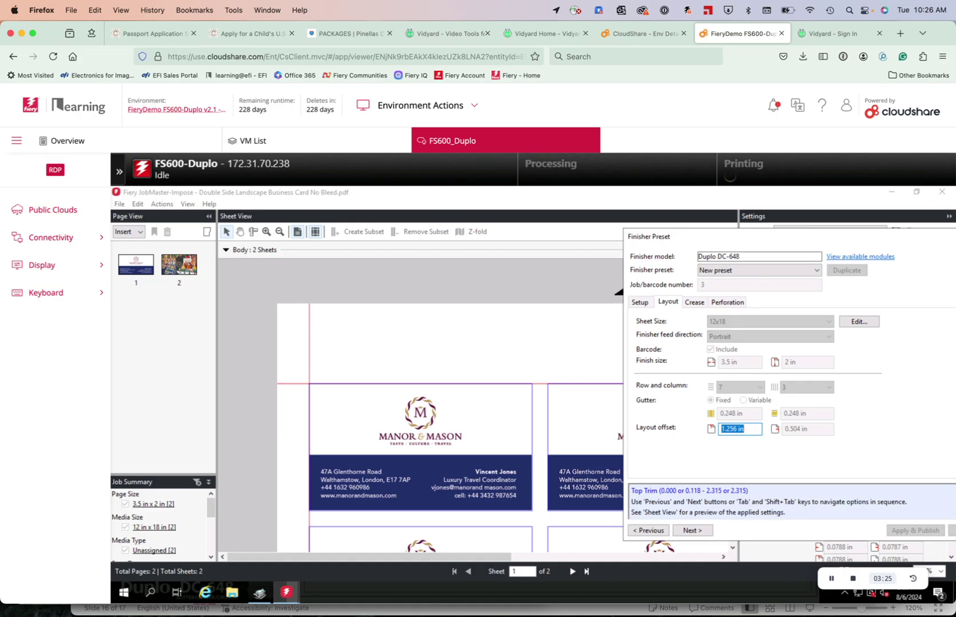
pyautogui.write('.125')
pyautogui.press('Tab')
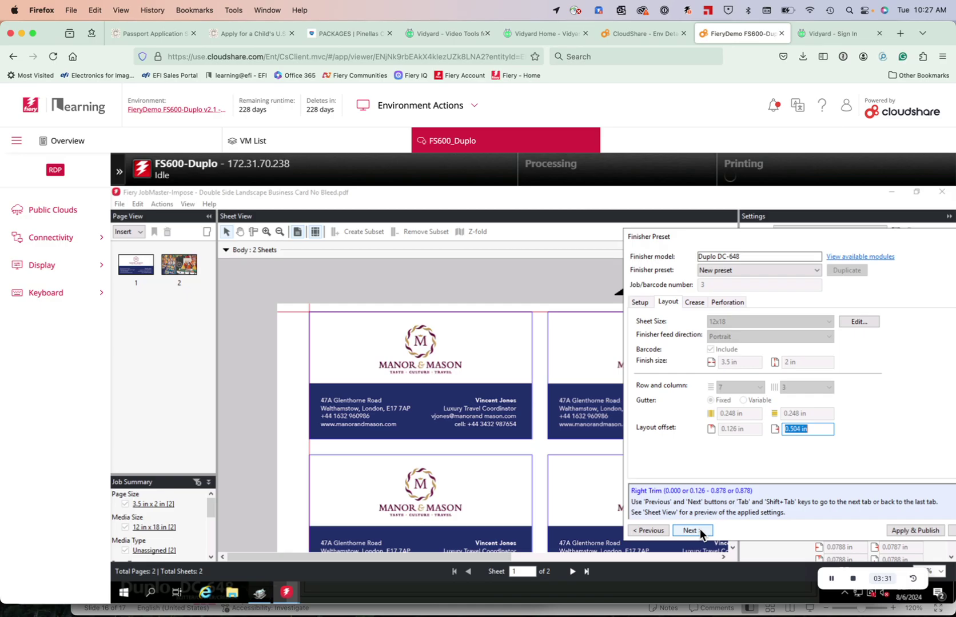
# - Accept the layout offsets, then apply the finisher preset and publish it under the name 24 card test
pyautogui.click(699, 529)
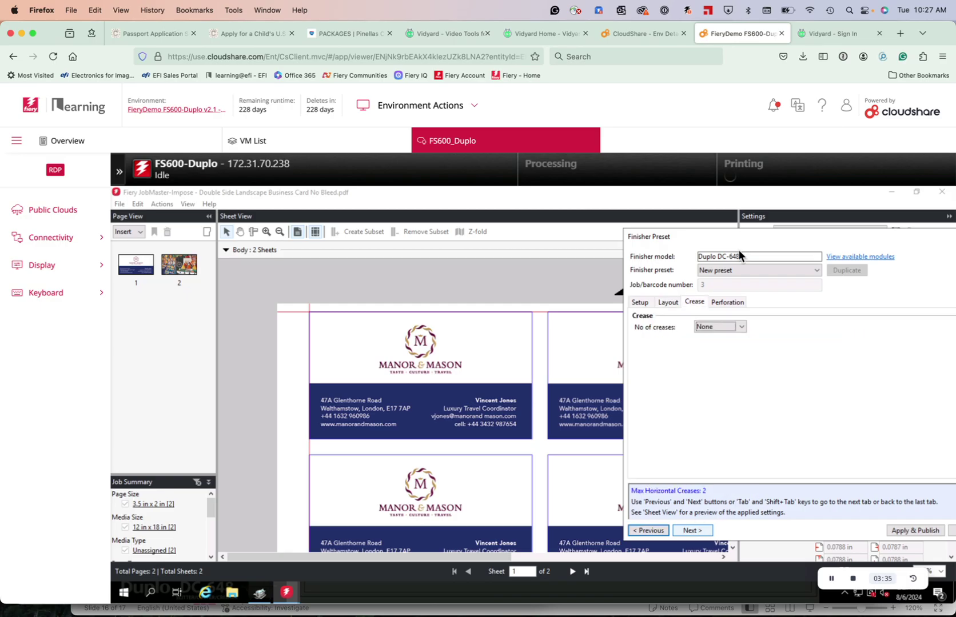
pyautogui.moveTo(746, 233); pyautogui.dragTo(490, 224)
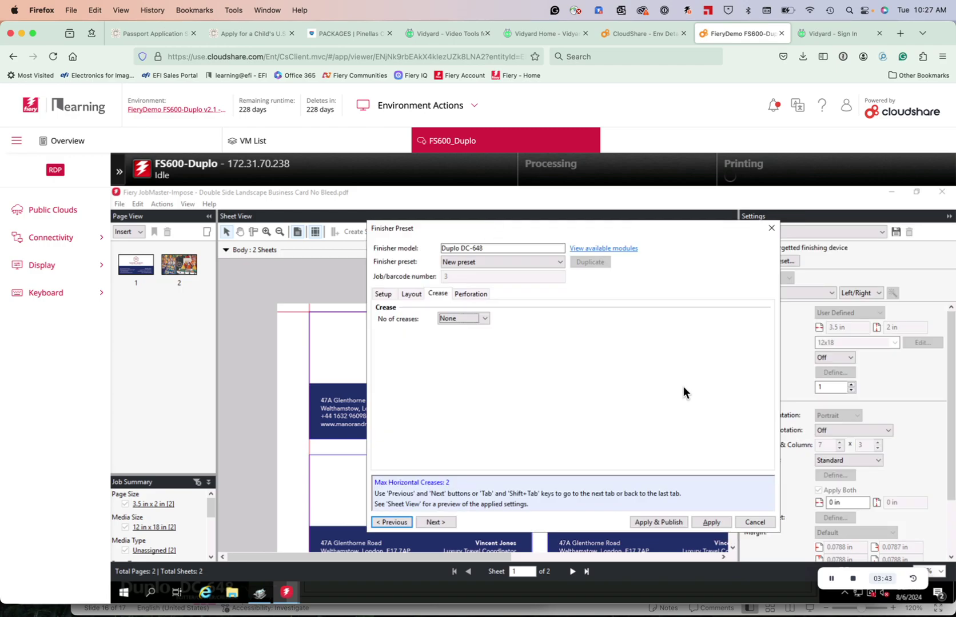
pyautogui.click(655, 520)
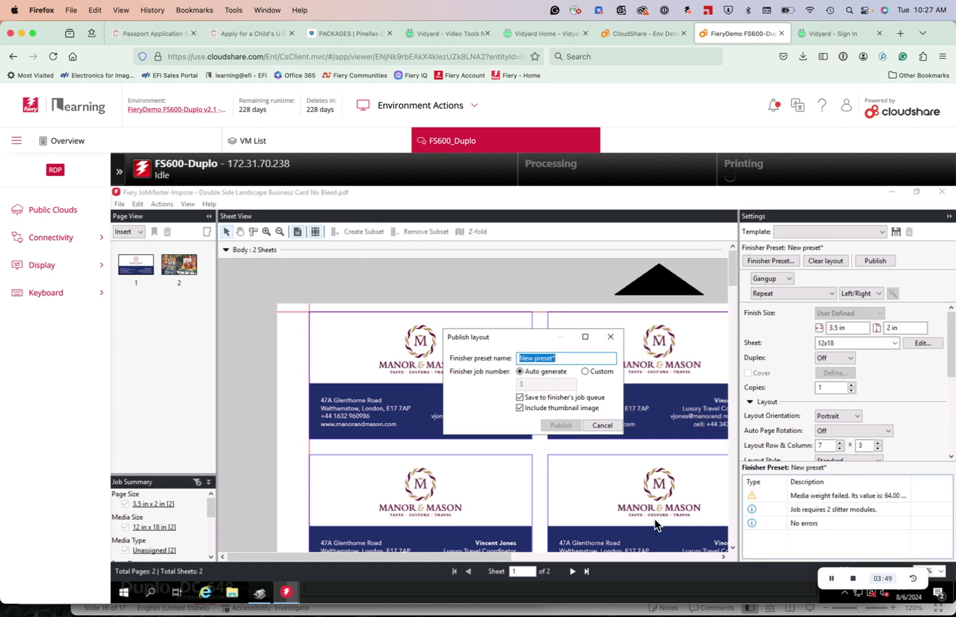
pyautogui.write('24')
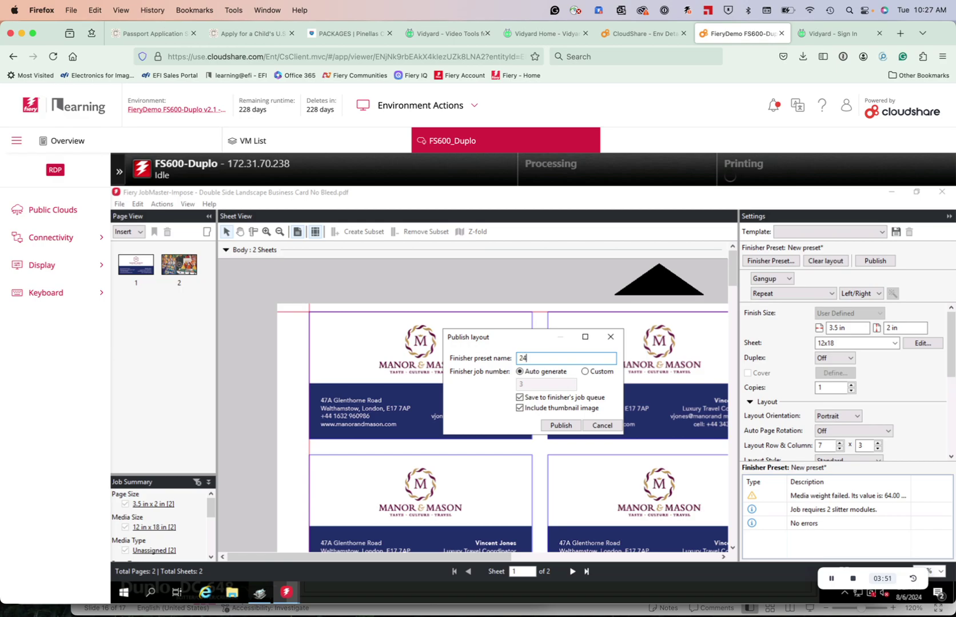
pyautogui.write(' card test')
pyautogui.click(561, 426)
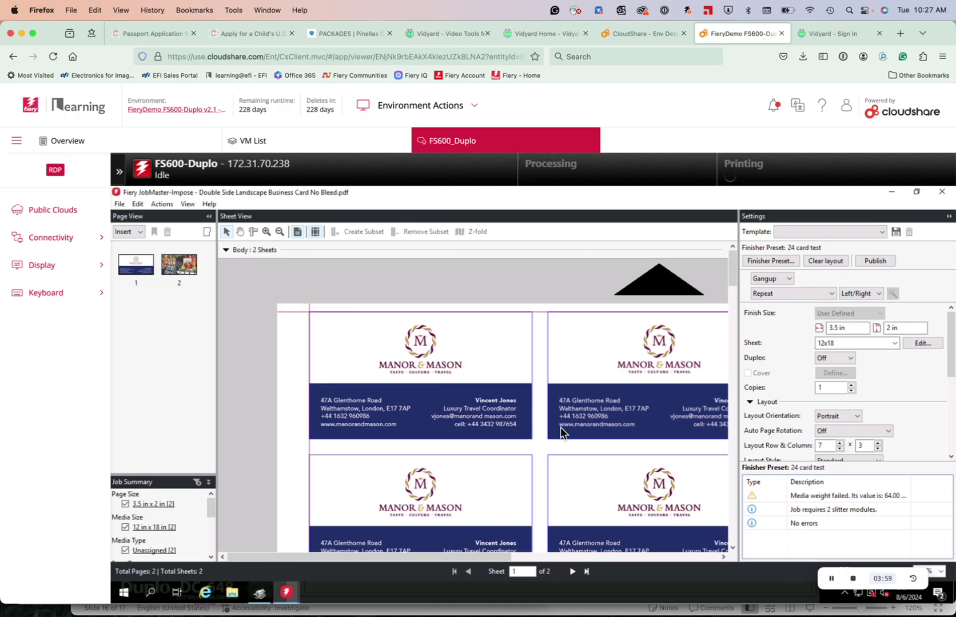
# - Switch to the Duplo DC-648 PC Controller and preview the 24 card test job among the XML jobs
pyautogui.click(259, 593)
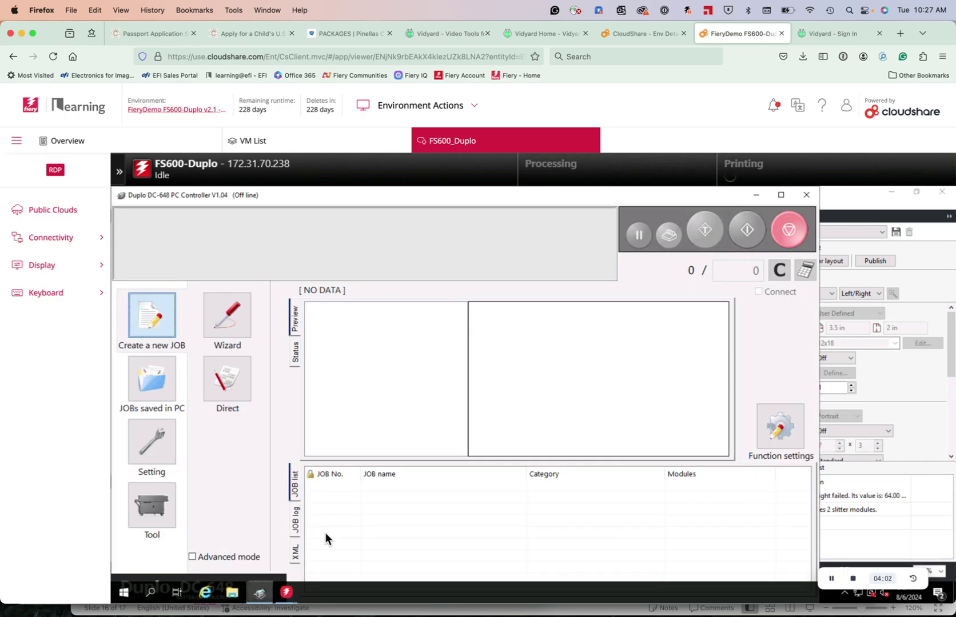
pyautogui.click(295, 554)
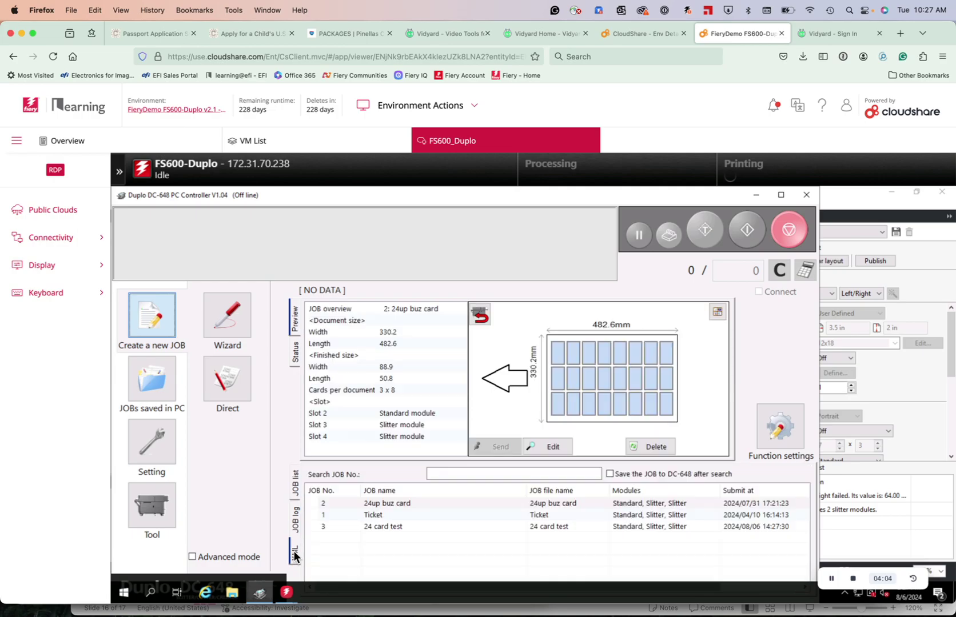
pyautogui.click(388, 528)
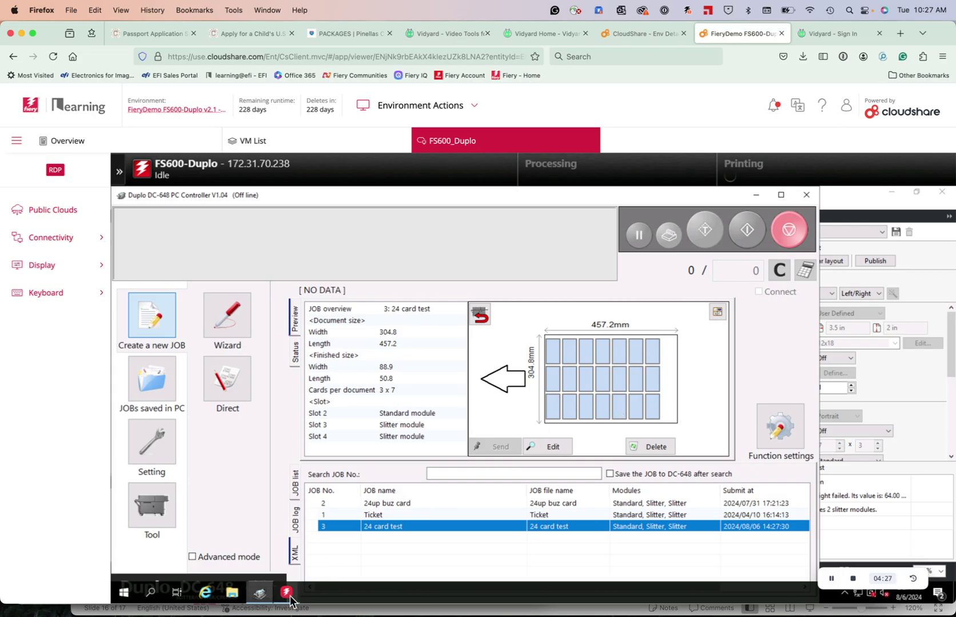
# - Switch back to the business card imposition in Fiery JobMaster-Impose
pyautogui.moveTo(290, 599)
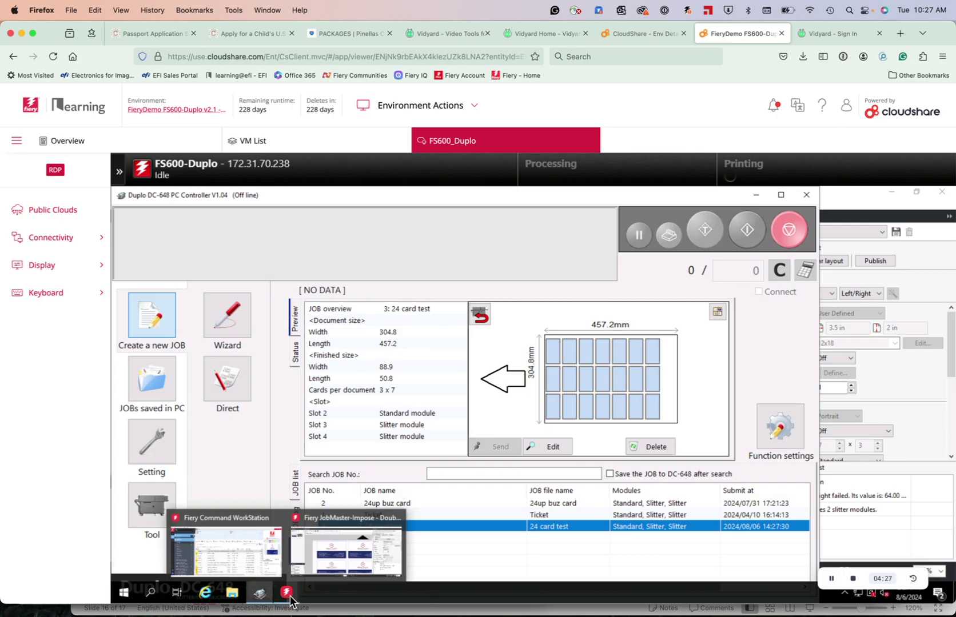
pyautogui.click(326, 568)
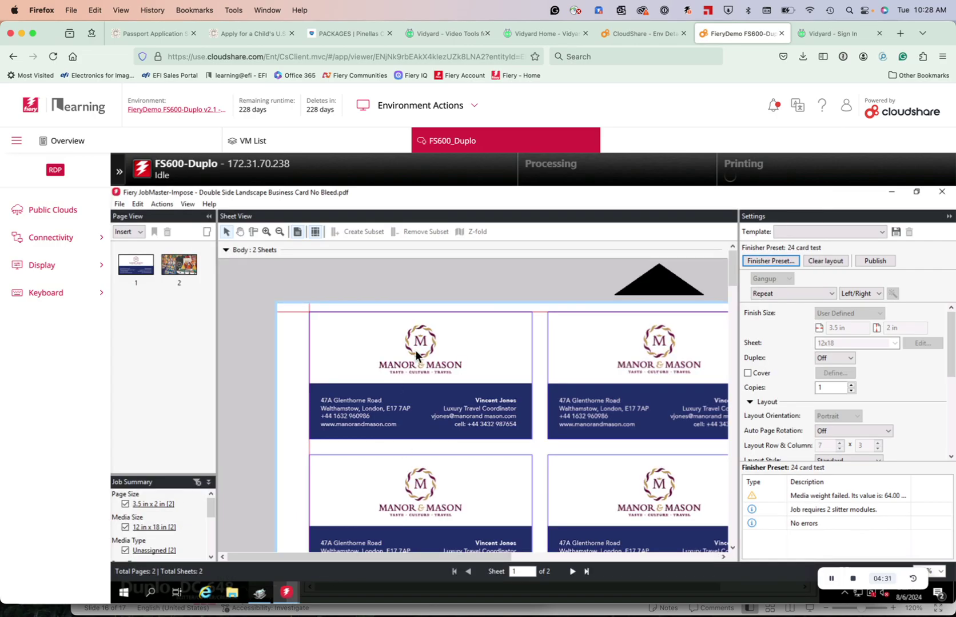
pyautogui.click(379, 430)
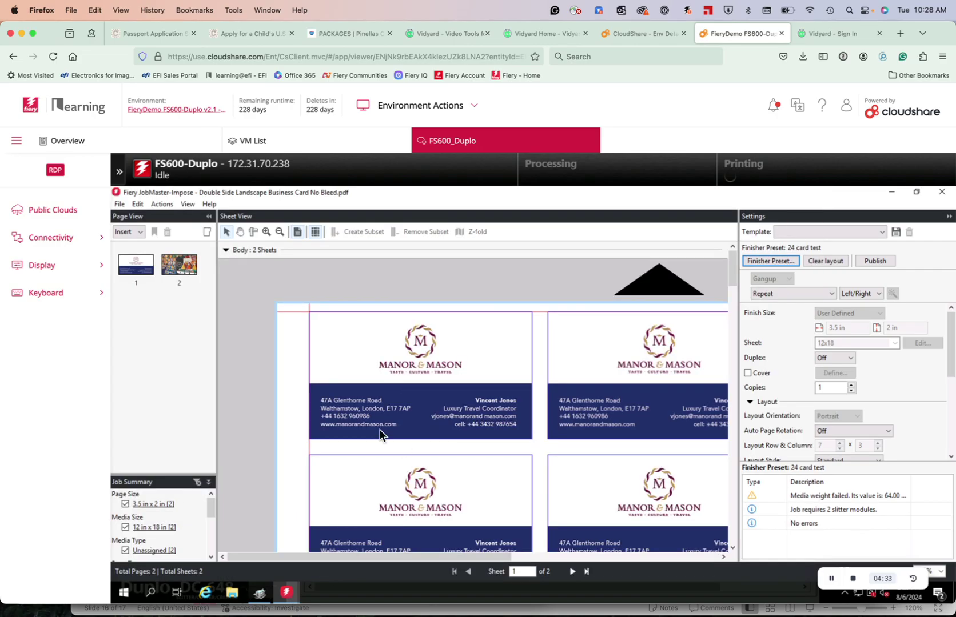